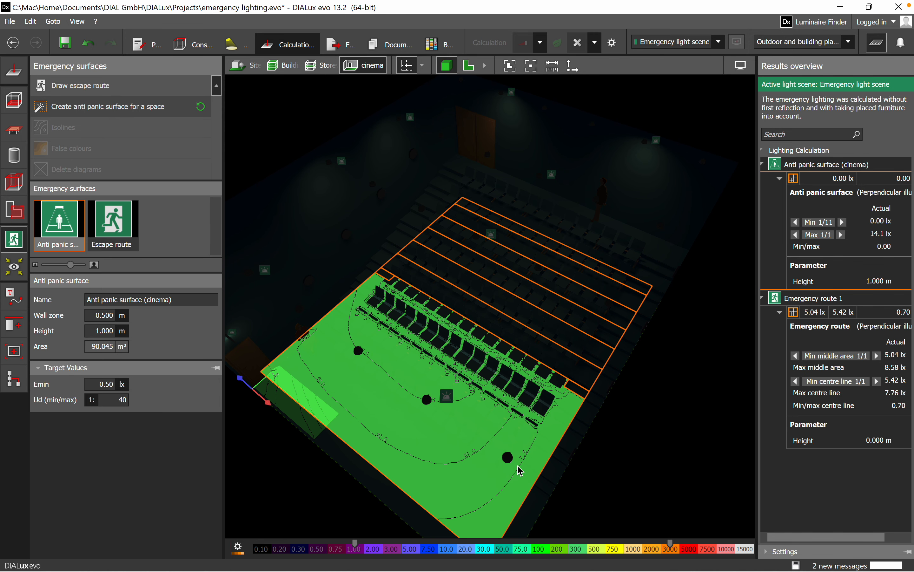
Review the cinema anti panic surface's actual and target values, and choose the escape route surface type
middle_click_drag(687, 364, 656, 357)
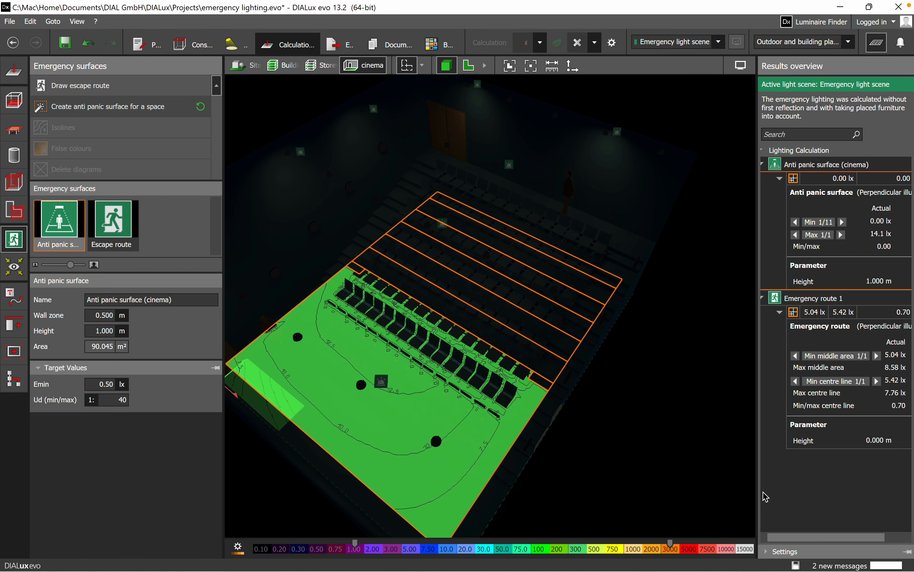
left_click_drag(820, 537, 850, 537)
right_click_drag(533, 439, 567, 371)
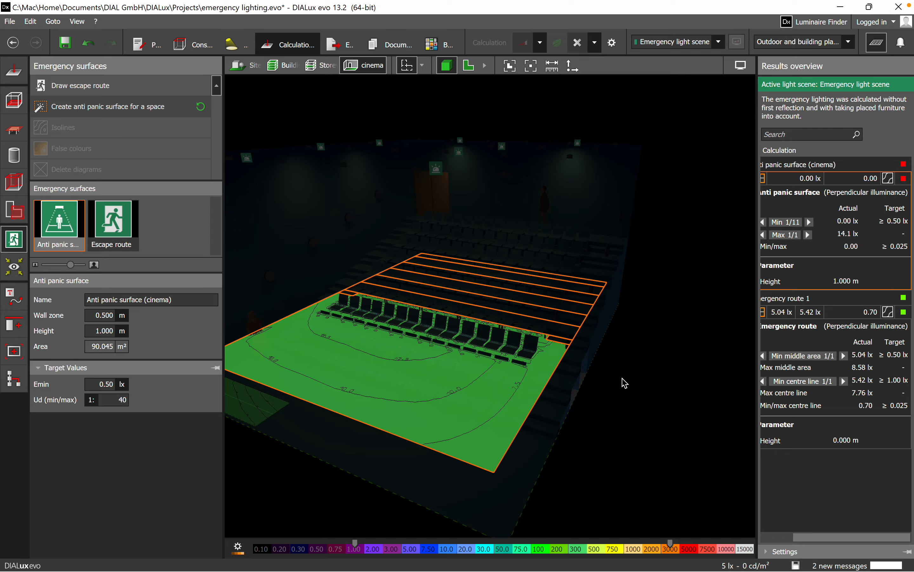
mouse_move(71, 265)
left_mouse_down()
mouse_move(83, 272)
mouse_move(64, 264)
left_mouse_up()
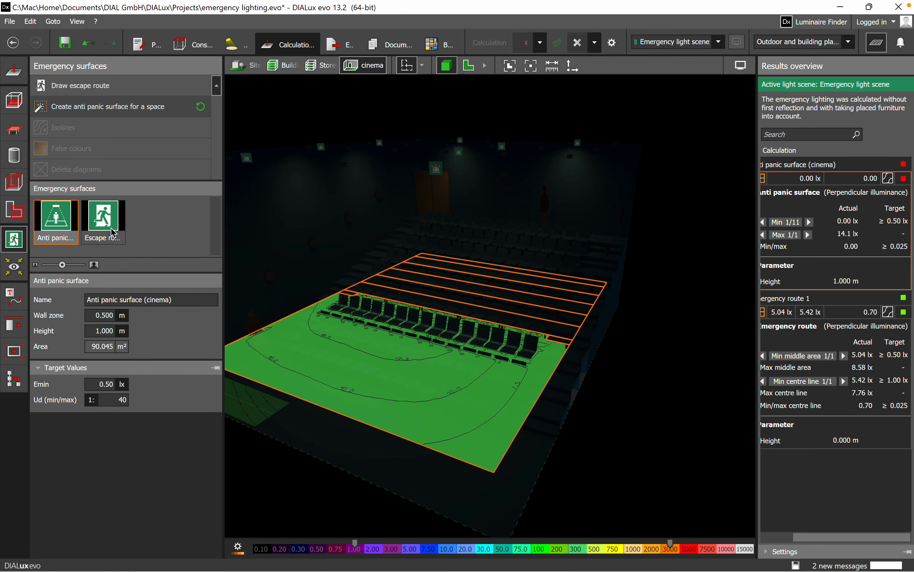
left_click(118, 245)
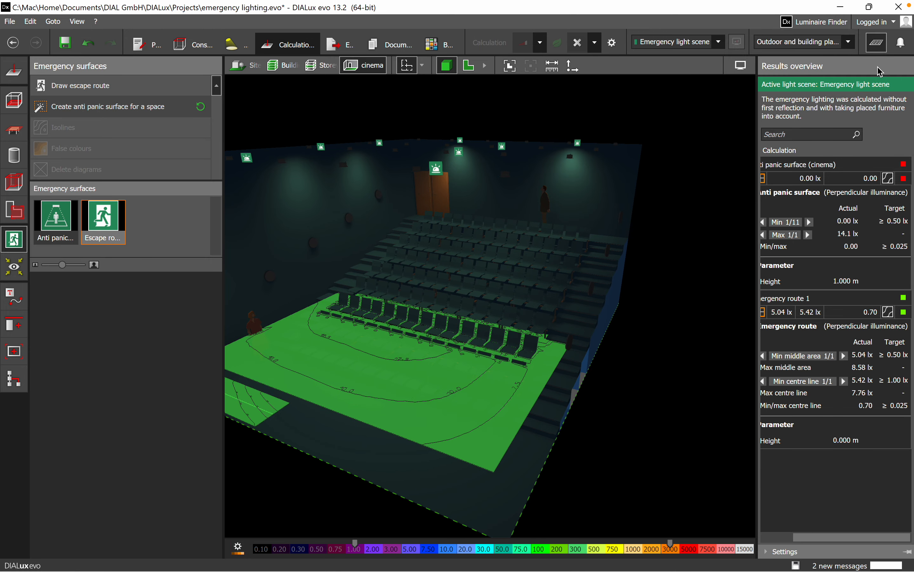
Hide the results overview and show it again
left_click(877, 42)
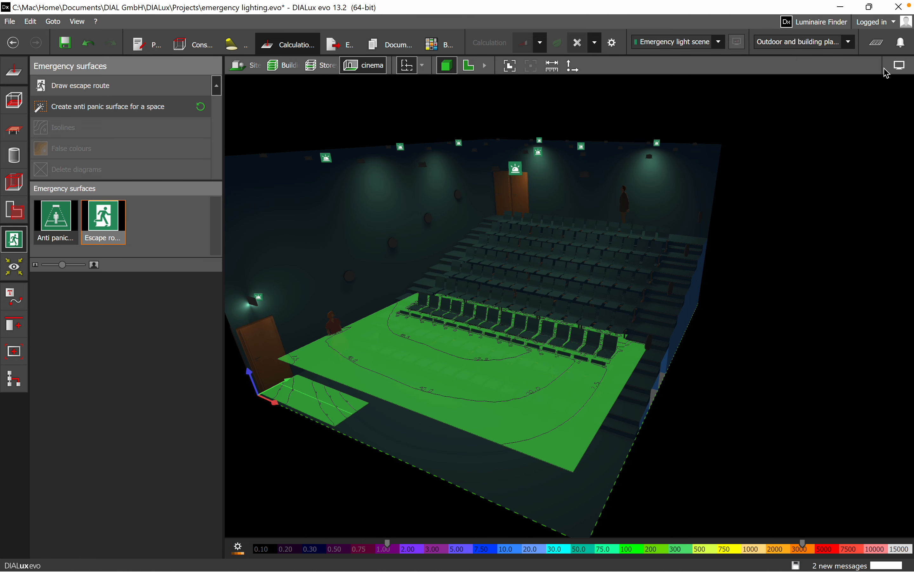
left_click(900, 68)
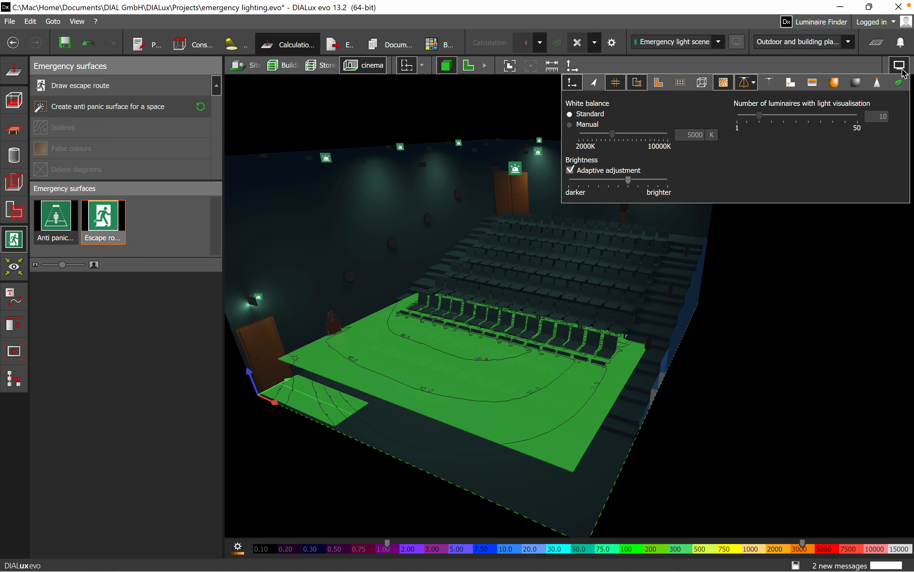
left_click(877, 43)
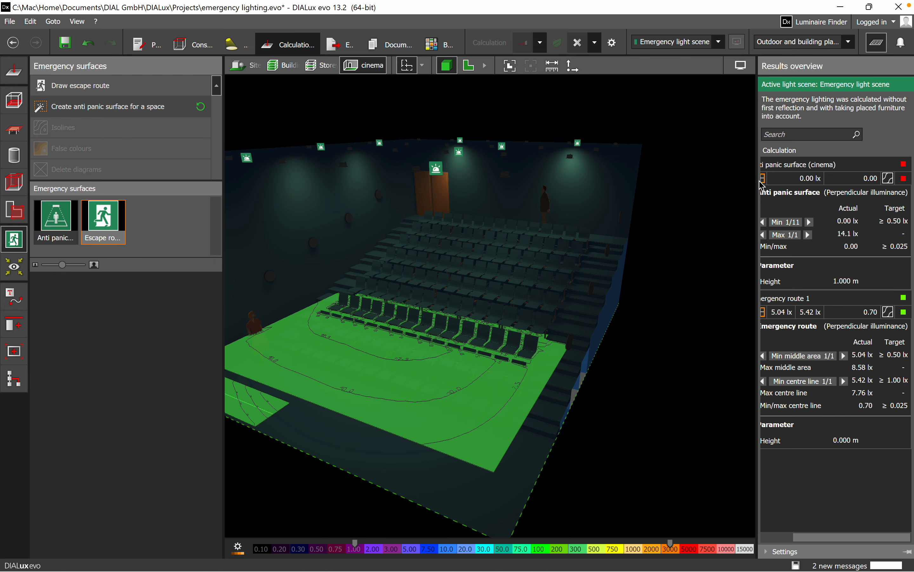
mouse_move(808, 539)
left_mouse_down()
mouse_move(768, 540)
mouse_move(821, 544)
left_mouse_up()
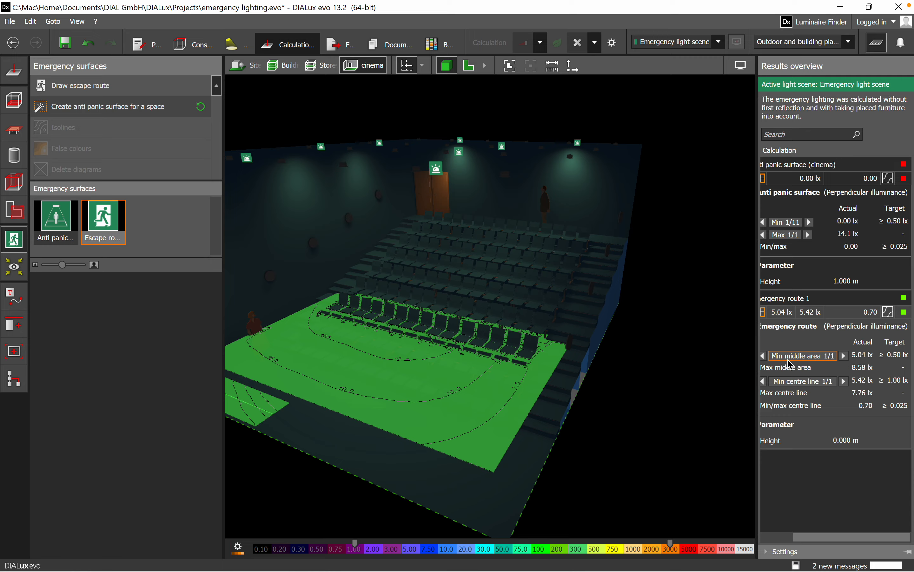
Locate the minimum middle area and minimum centre line points of Emergency route 1 in the model
left_click(862, 362)
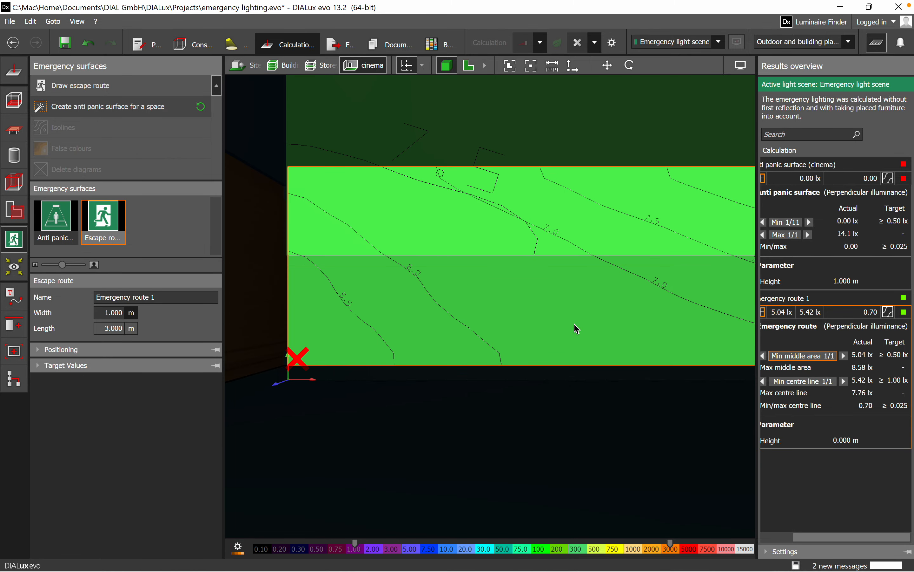
left_click(801, 385)
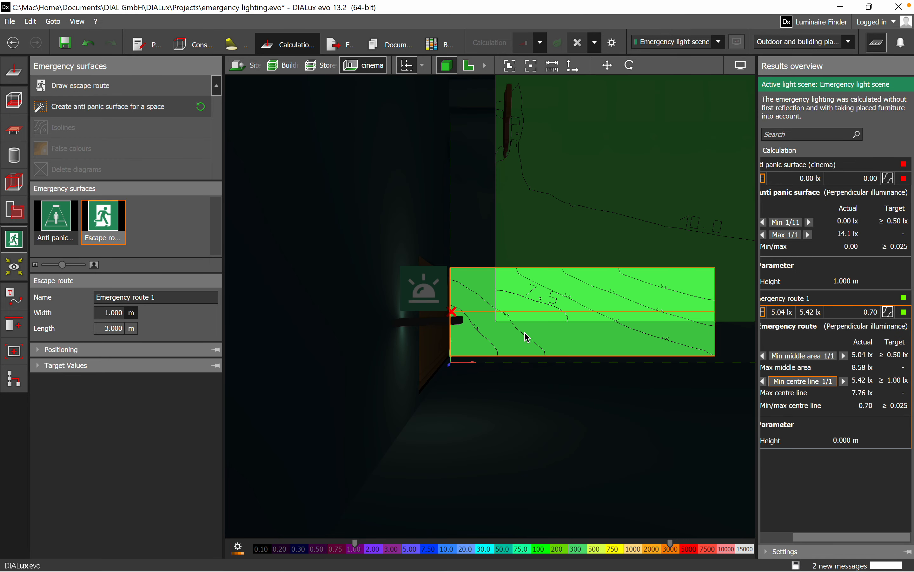
scroll(446, 320, "up", 2)
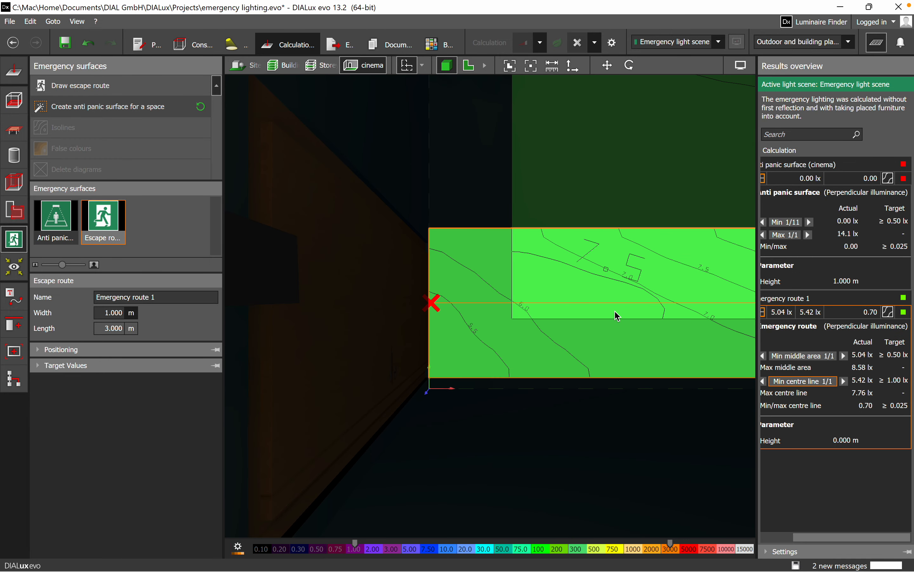
right_click_drag(673, 351, 722, 409)
left_click(811, 383)
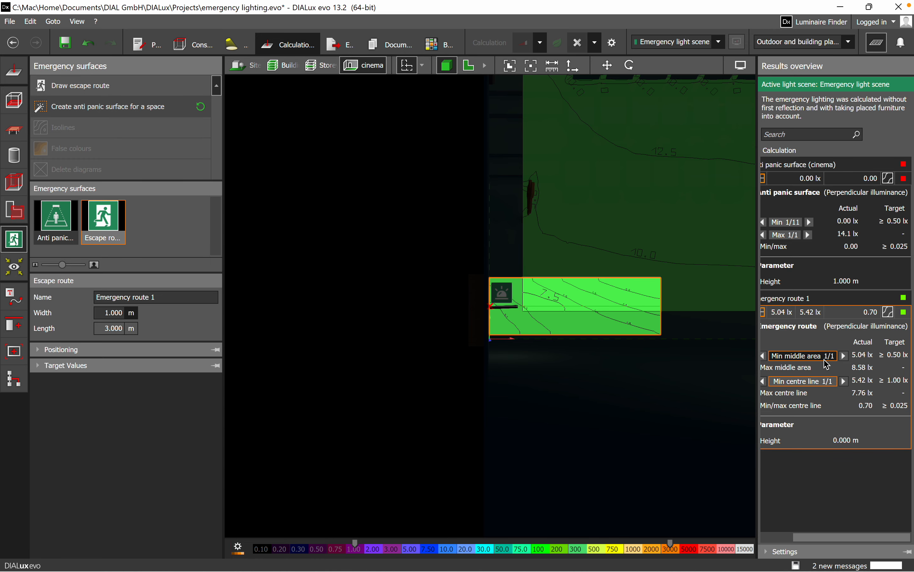
left_click(825, 358)
left_click(829, 381)
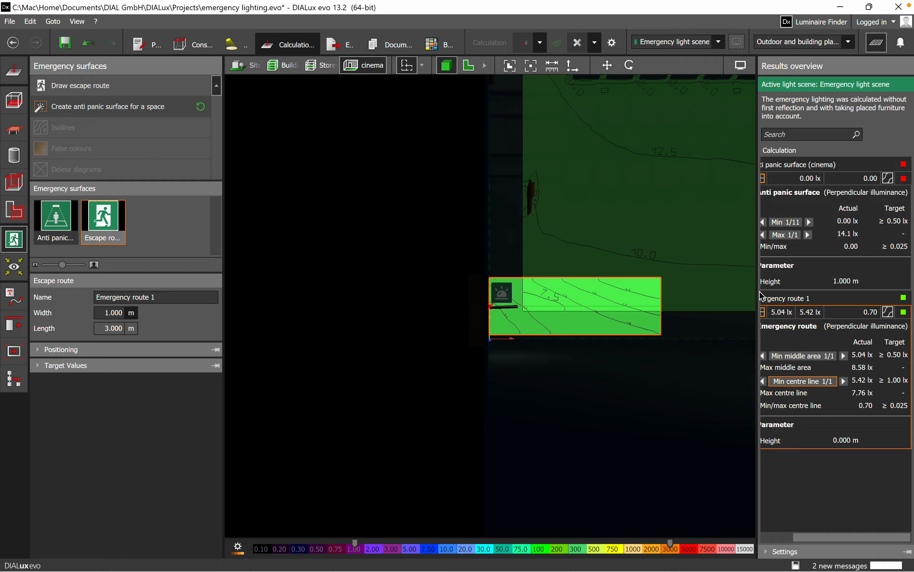
Step through the anti panic surface's minimum illuminance points from the first to the ninth, and decline saving the project
left_click_drag(828, 543, 808, 542)
left_click(812, 224)
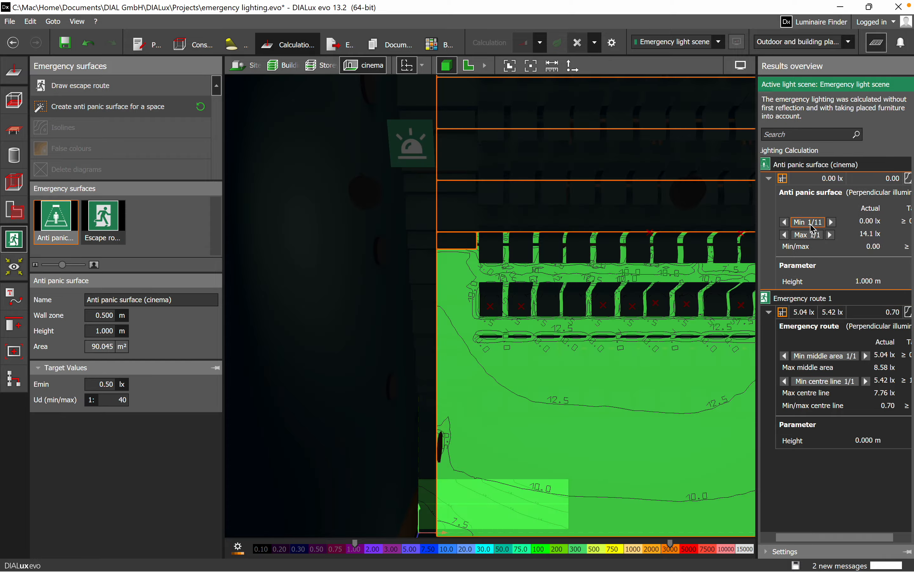
left_click(833, 223)
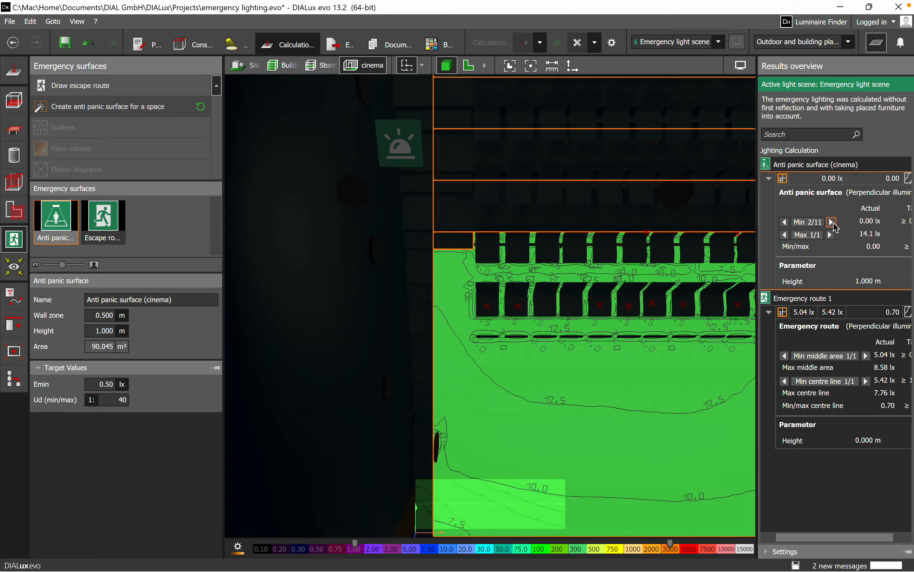
left_click(833, 222)
left_click(833, 222)
left_click(833, 222)
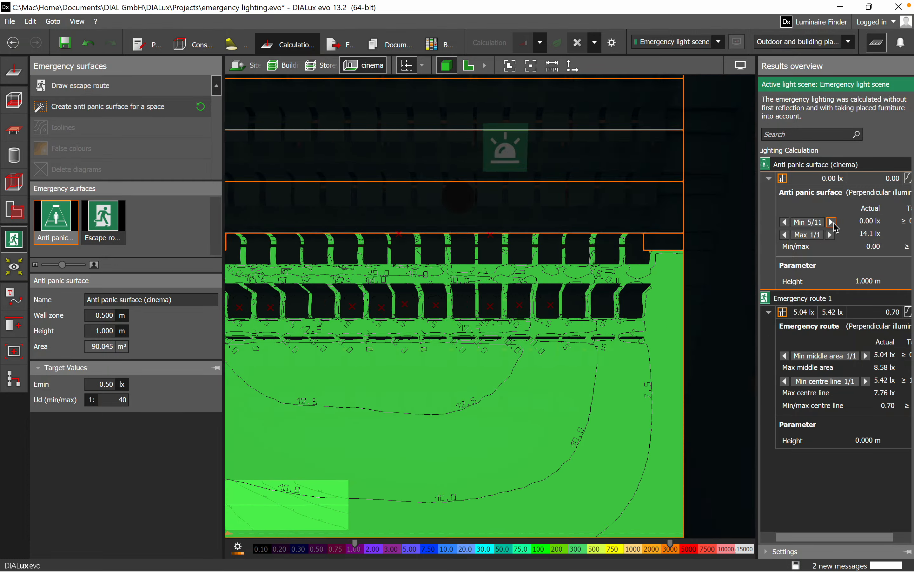
left_click(833, 222)
left_click(833, 222)
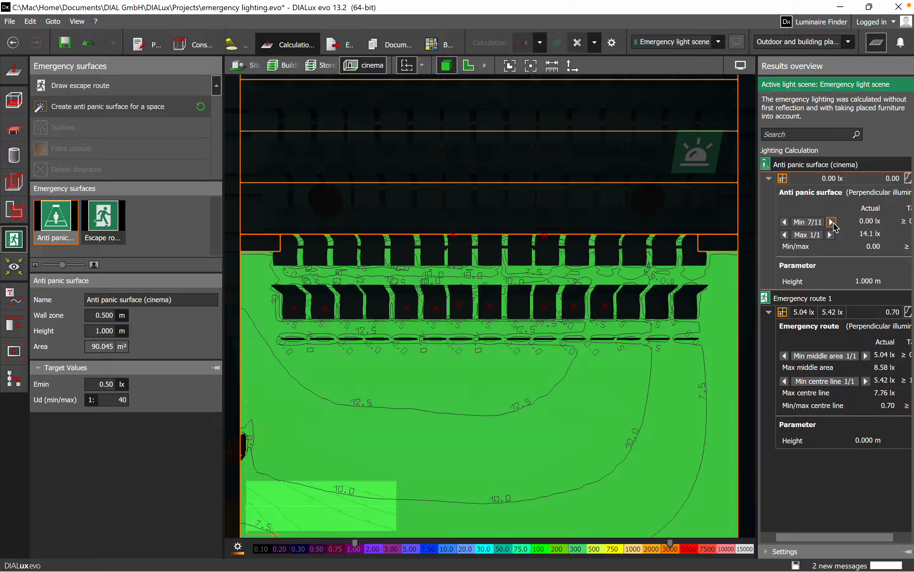
left_click(831, 222)
left_click(831, 223)
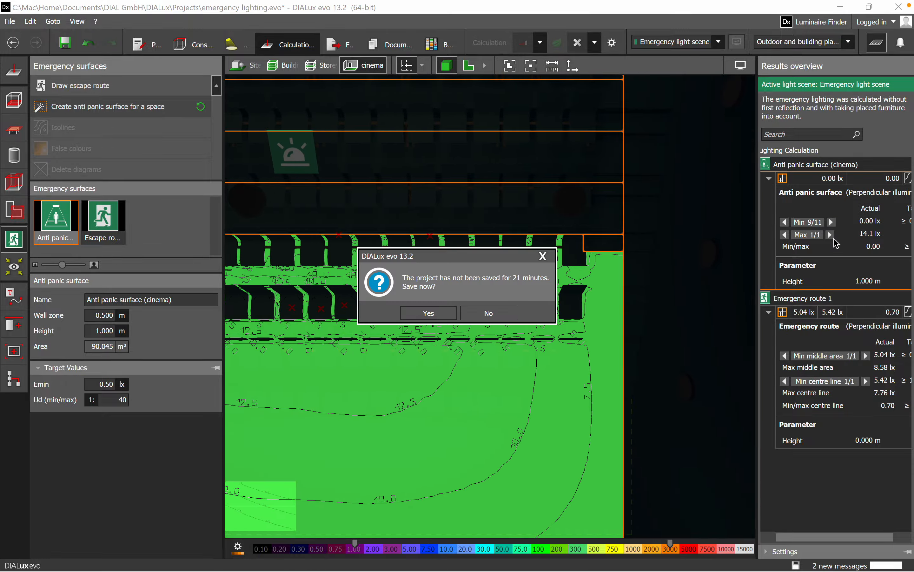
left_click(488, 313)
Locate the anti panic surface's maximum illuminance point in the model and compare its actual results with the targets
left_click(832, 235)
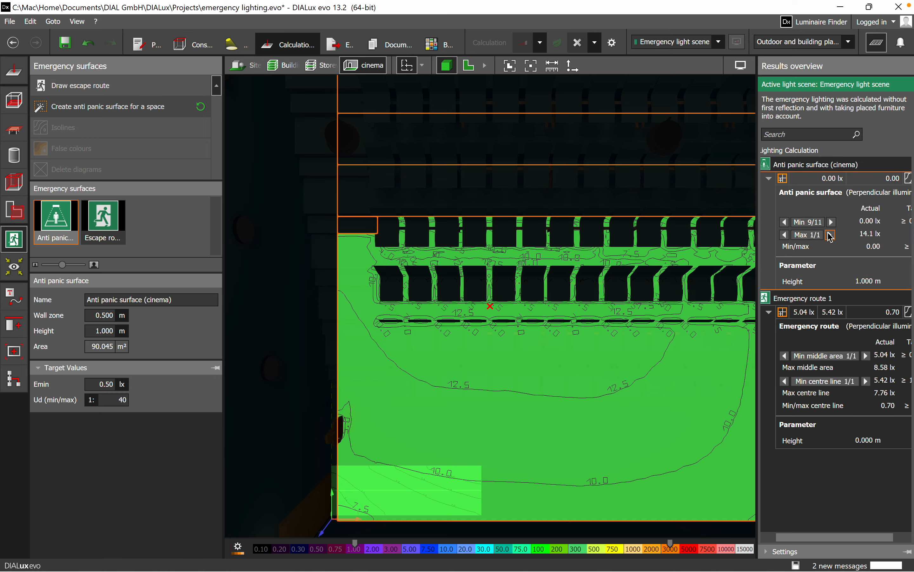
left_click(832, 222)
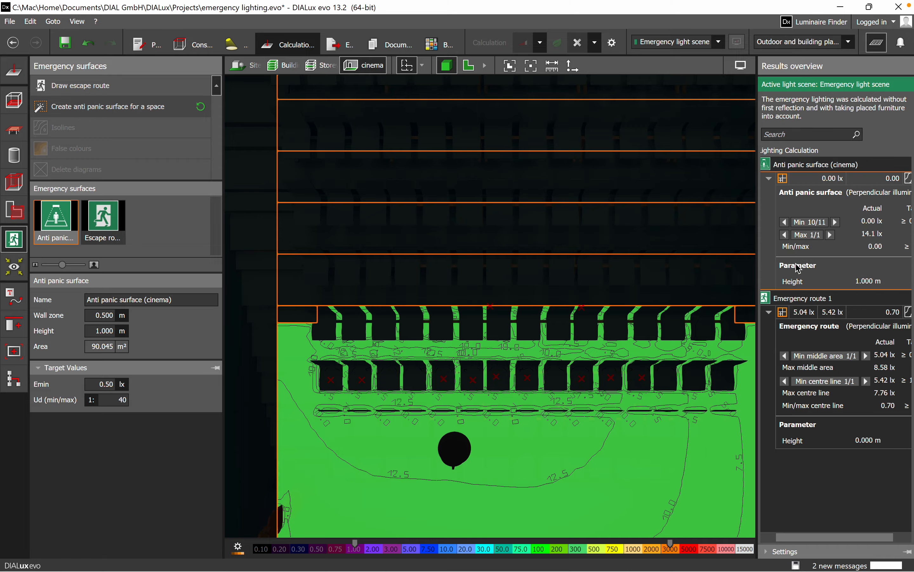
left_click(785, 235)
right_click_drag(389, 406, 362, 466)
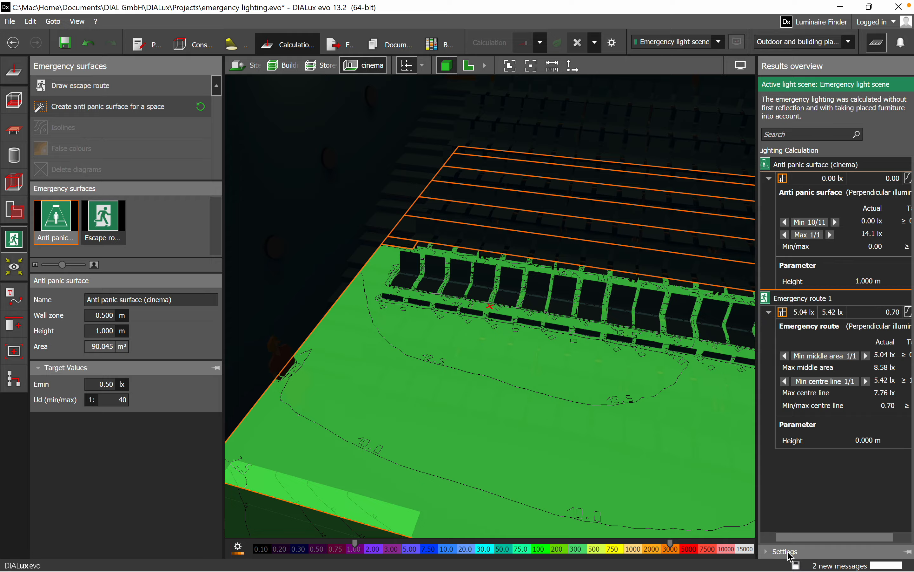
left_click_drag(806, 542, 855, 543)
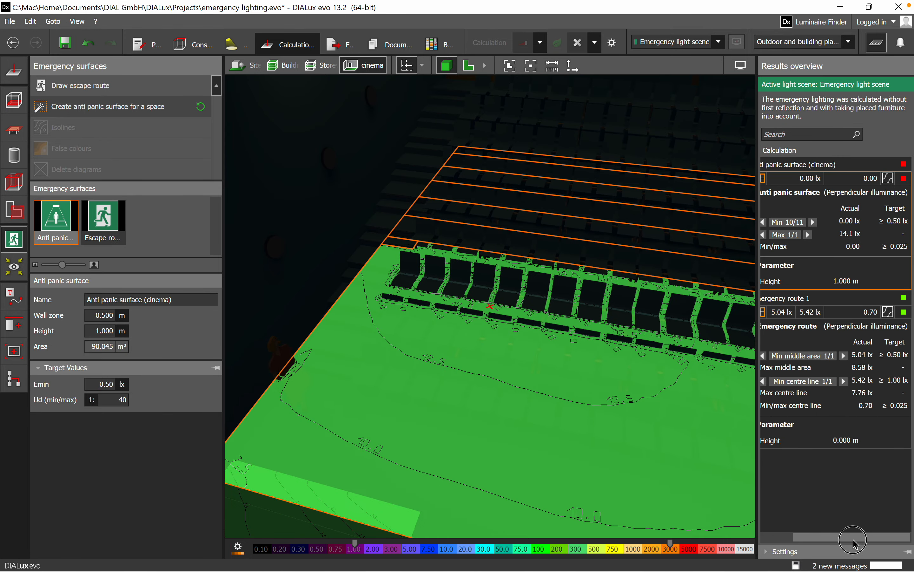
left_click_drag(855, 543, 785, 546)
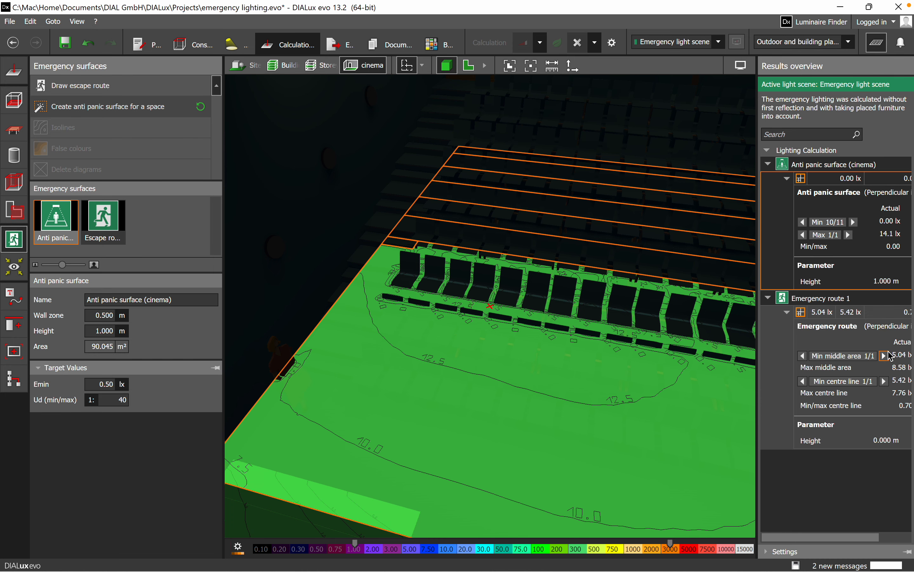
Locate Emergency route 1's minimum middle area point and display the route's positioning and target values
left_click(885, 355)
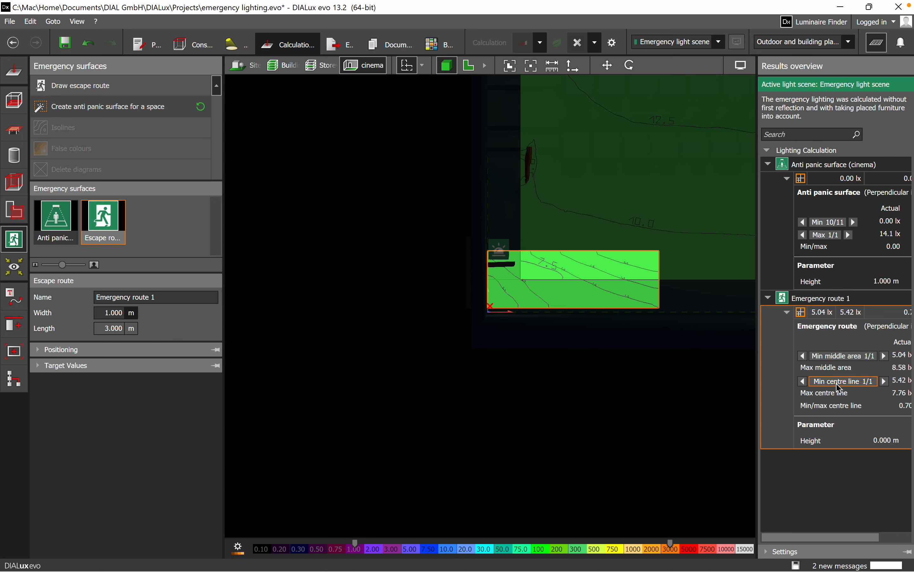
left_click_drag(823, 536, 850, 537)
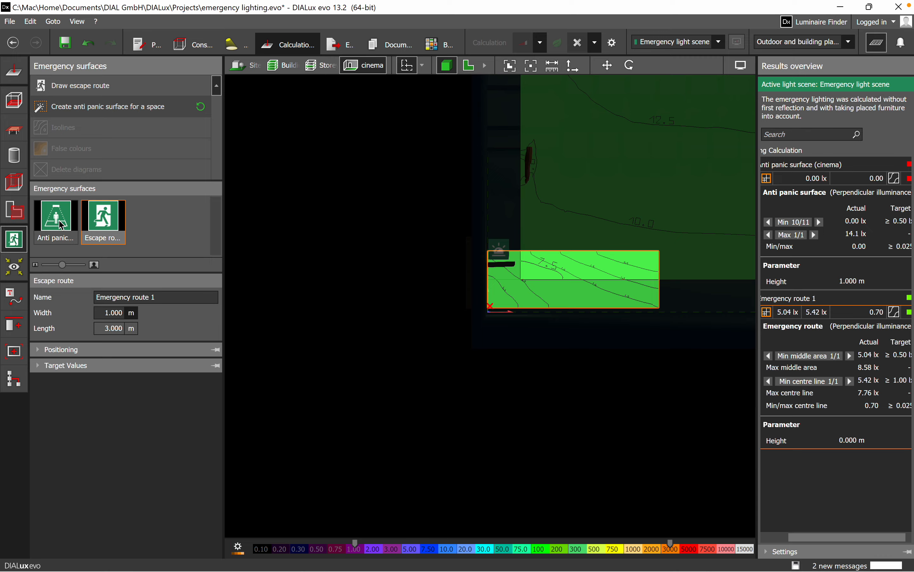
left_click(40, 352)
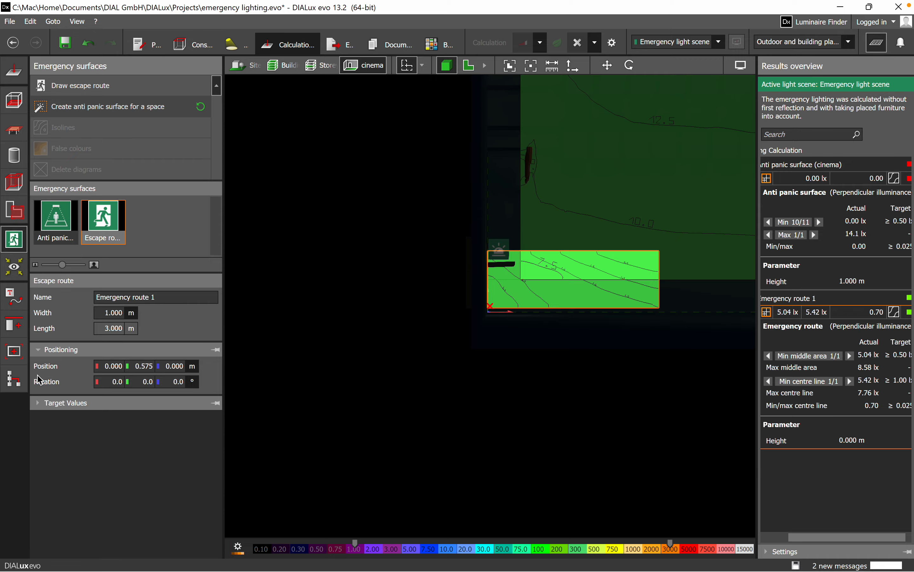
left_click(40, 404)
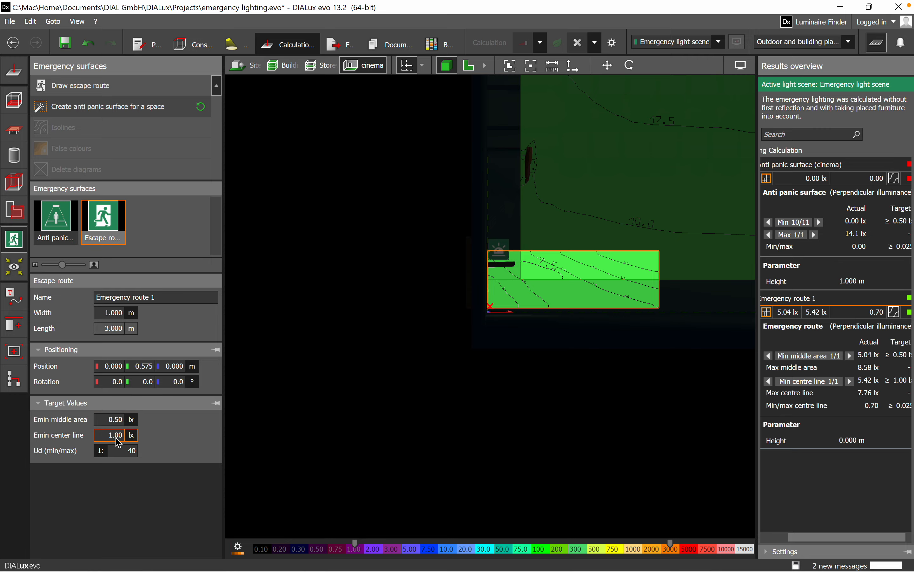
Select the cinema anti panic surface from the results overview and compare its properties with its actual and target results
left_click(57, 221)
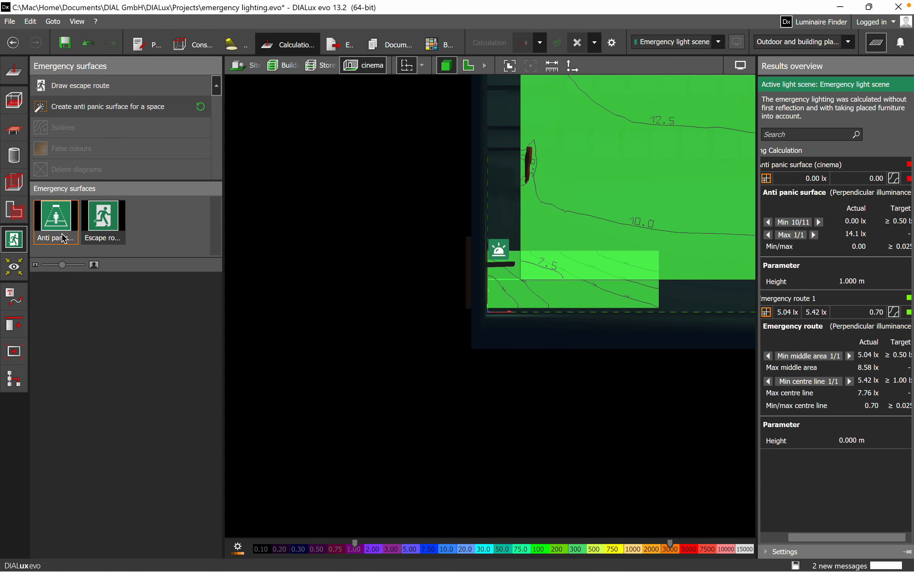
left_click(96, 232)
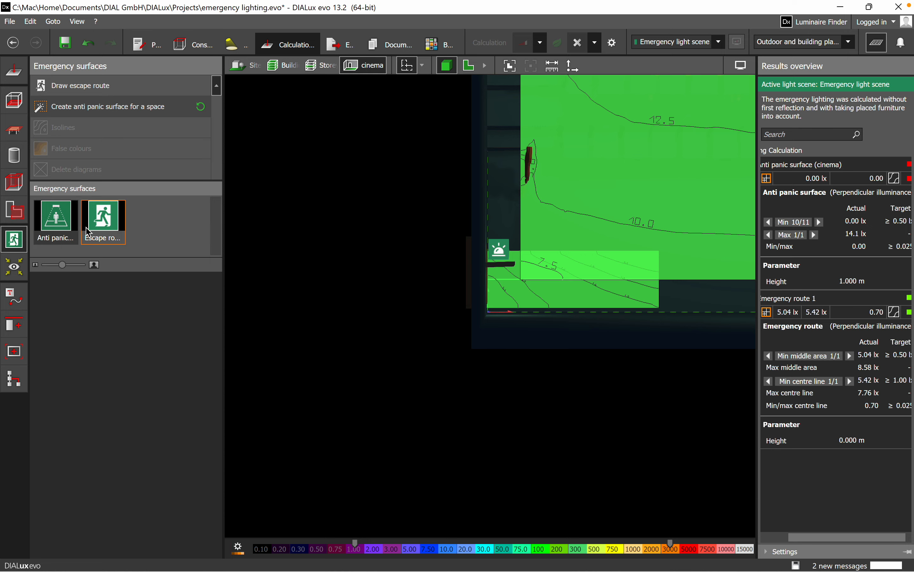
left_click(771, 183)
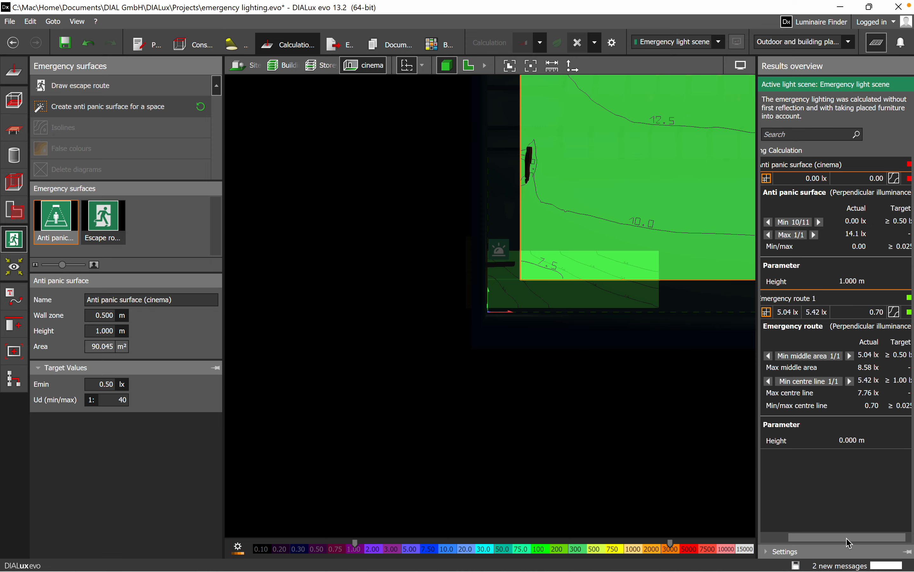
left_click_drag(853, 537, 885, 537)
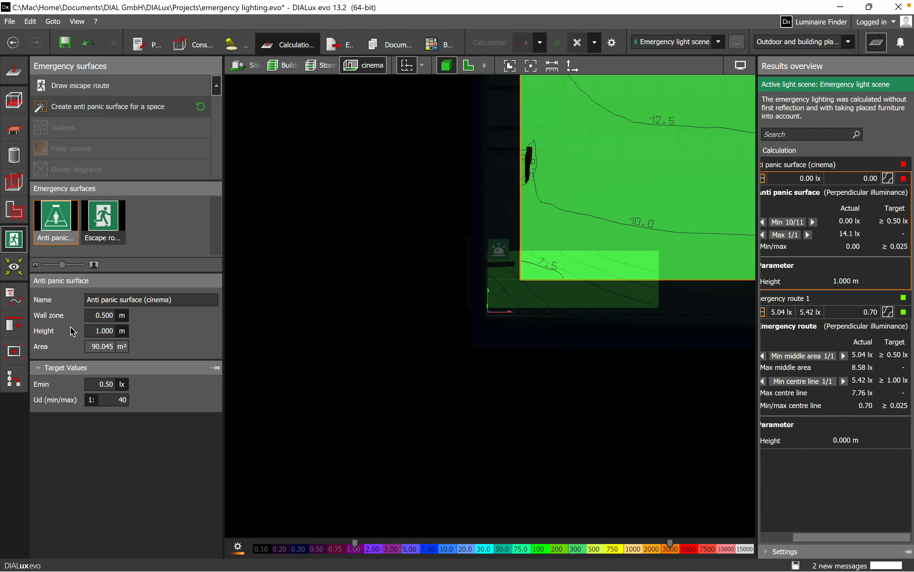
Switch to the floor plan view and select the cinema's anti panic surface with its isolines
left_click(93, 234)
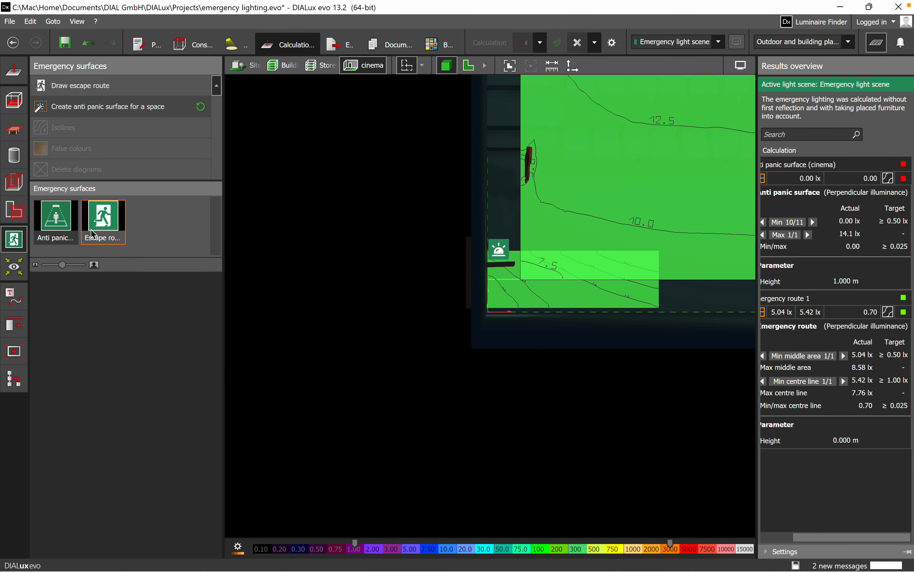
scroll(350, 306, "down", 5)
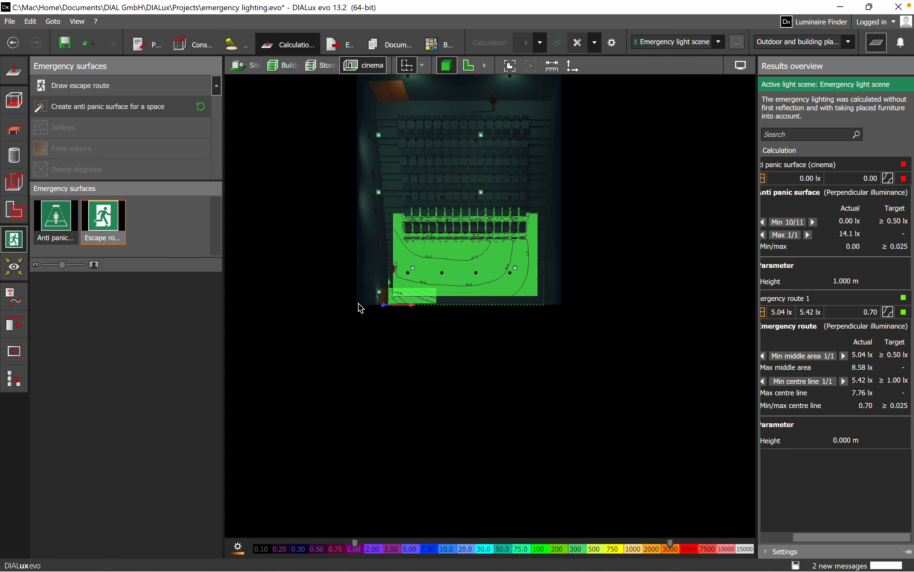
middle_click_drag(566, 211, 583, 325)
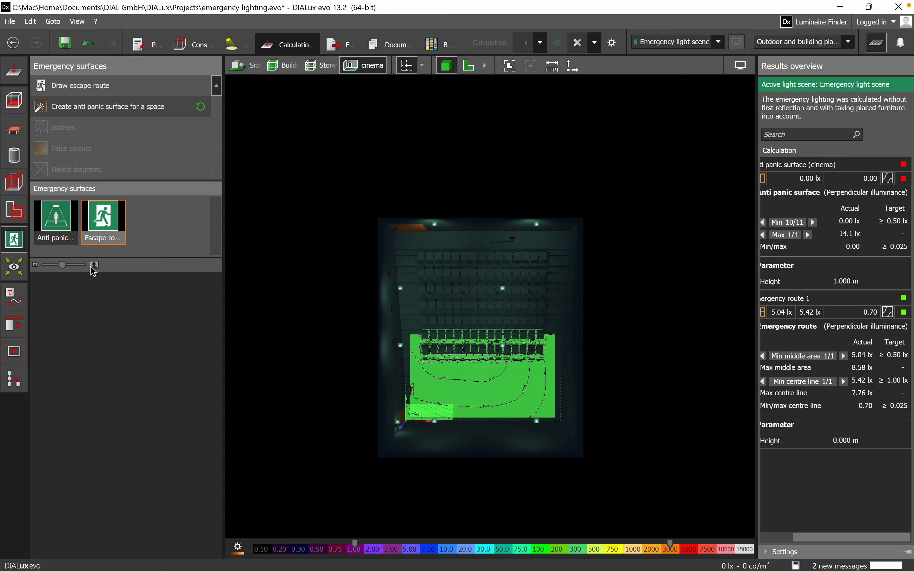
left_click(60, 227)
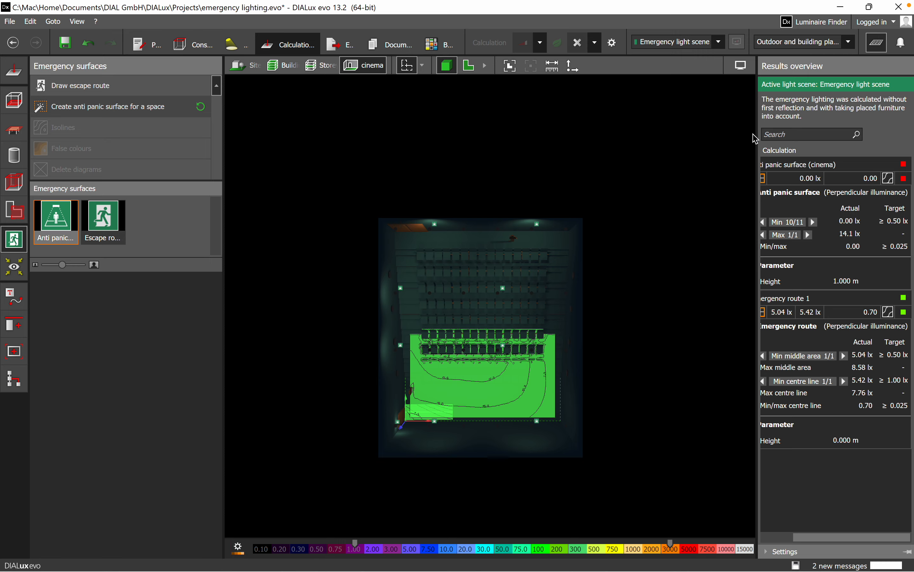
right_click_drag(590, 304, 494, 199)
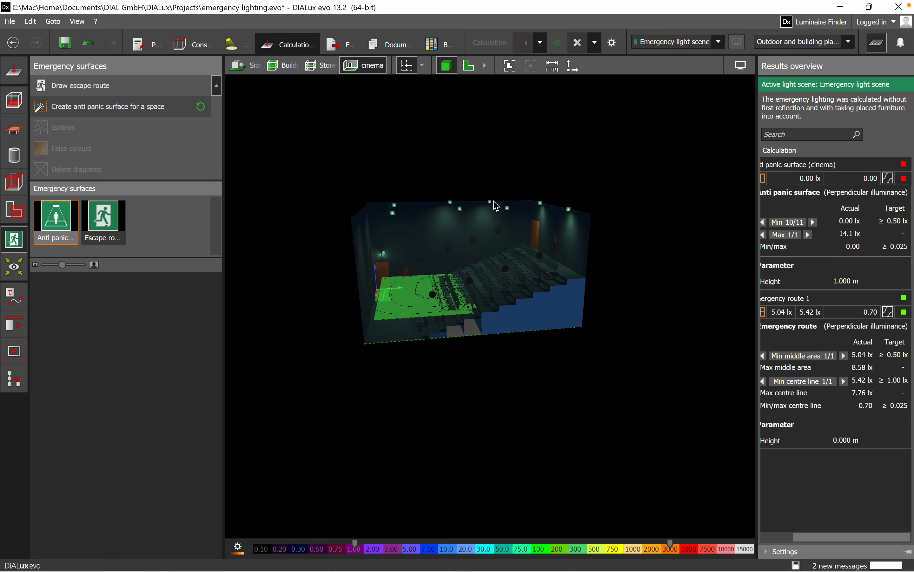
scroll(481, 306, "up", 4)
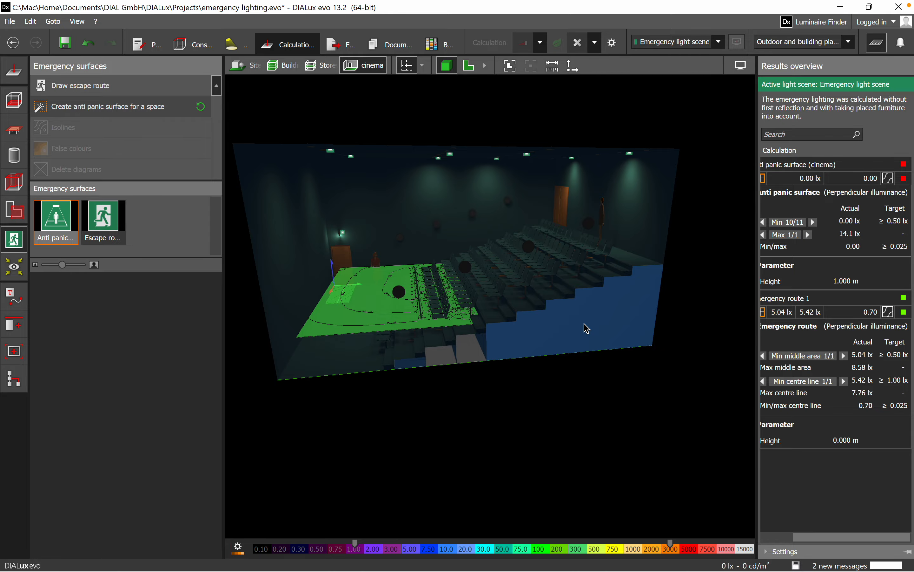
left_click(469, 65)
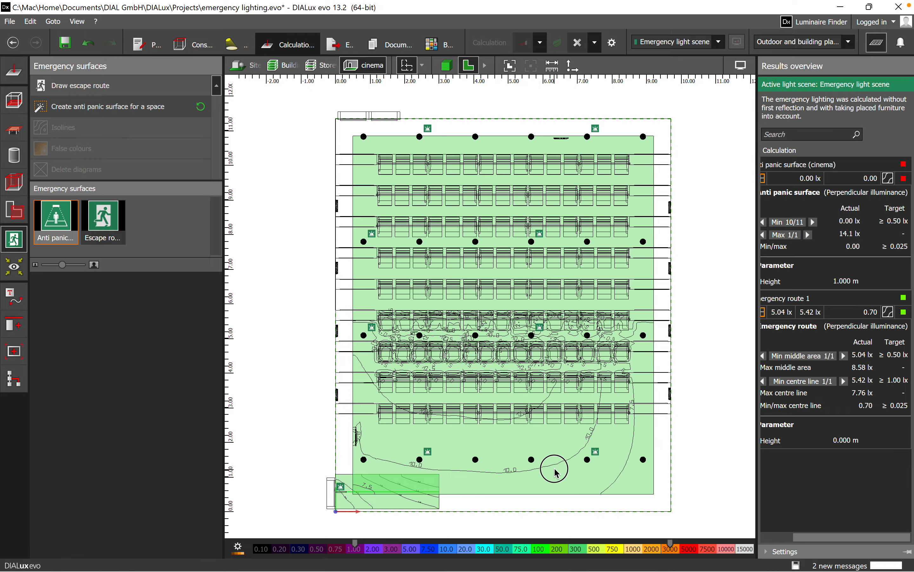
left_click(557, 486)
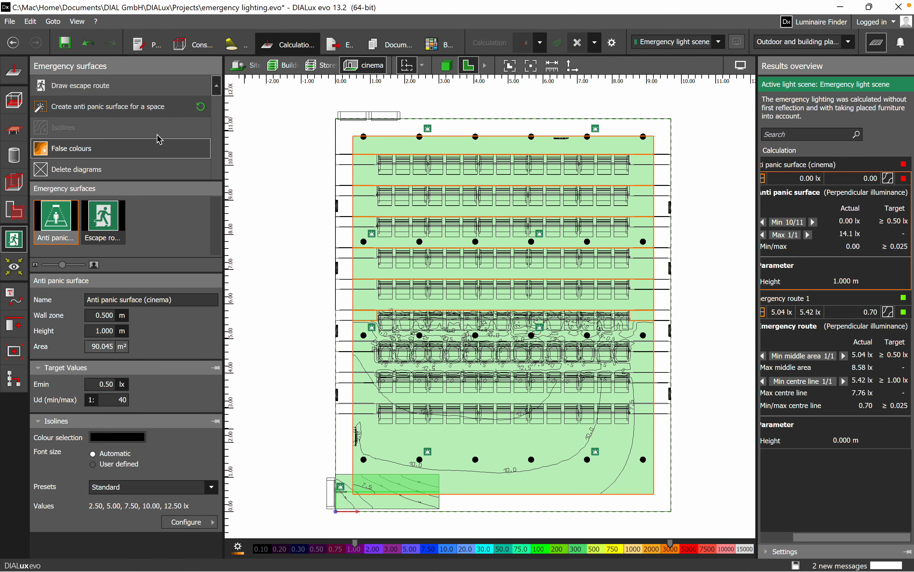
key("super+shift+5")
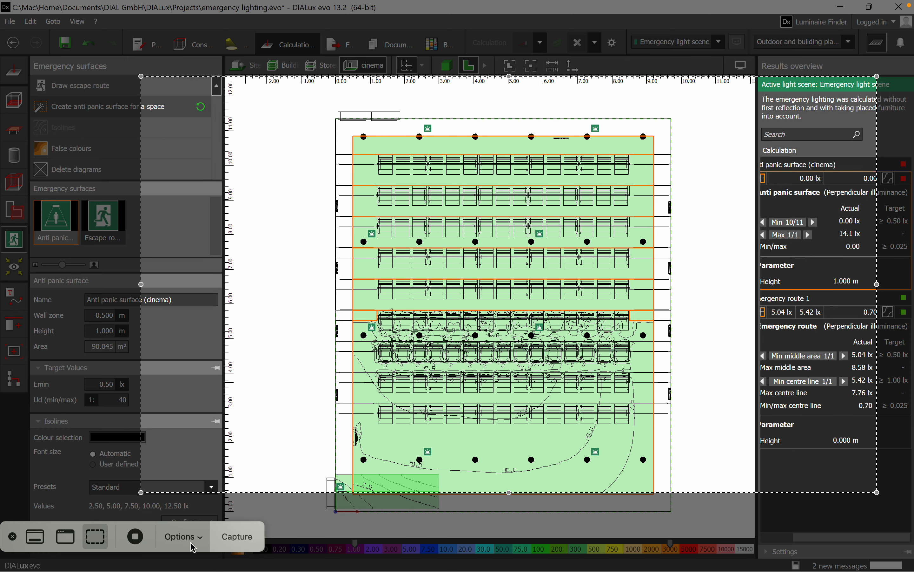